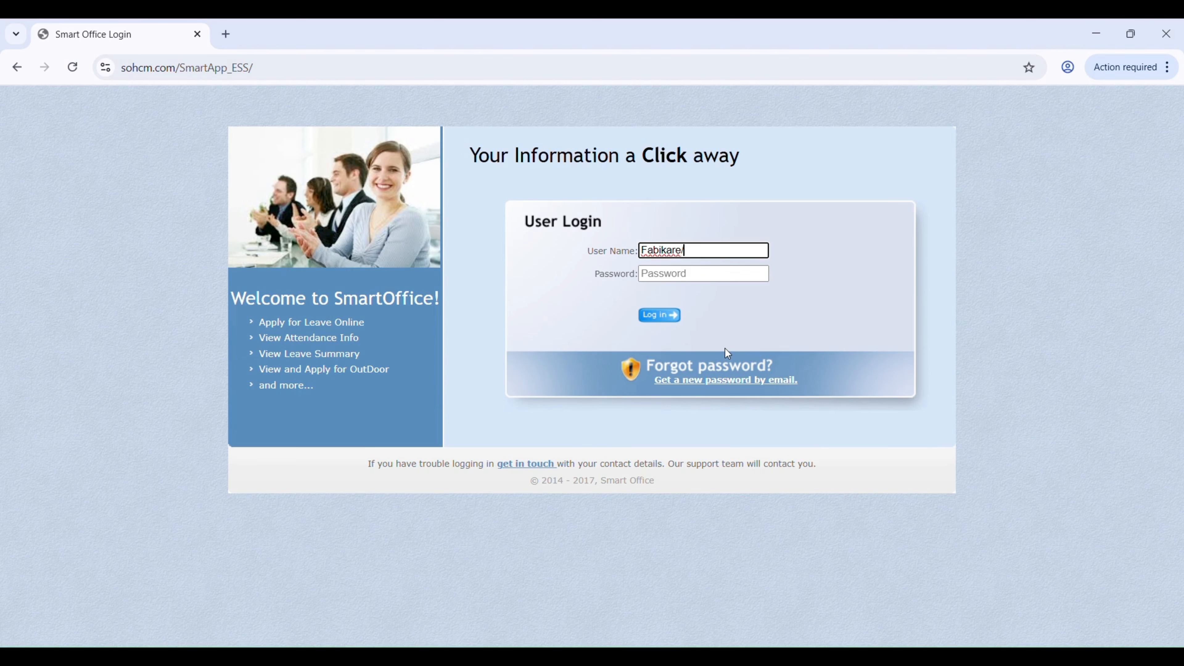
Log in to the employee portal with the user name and the account password.
text(F48)
key(Tab)
text(•••)
key(Return)
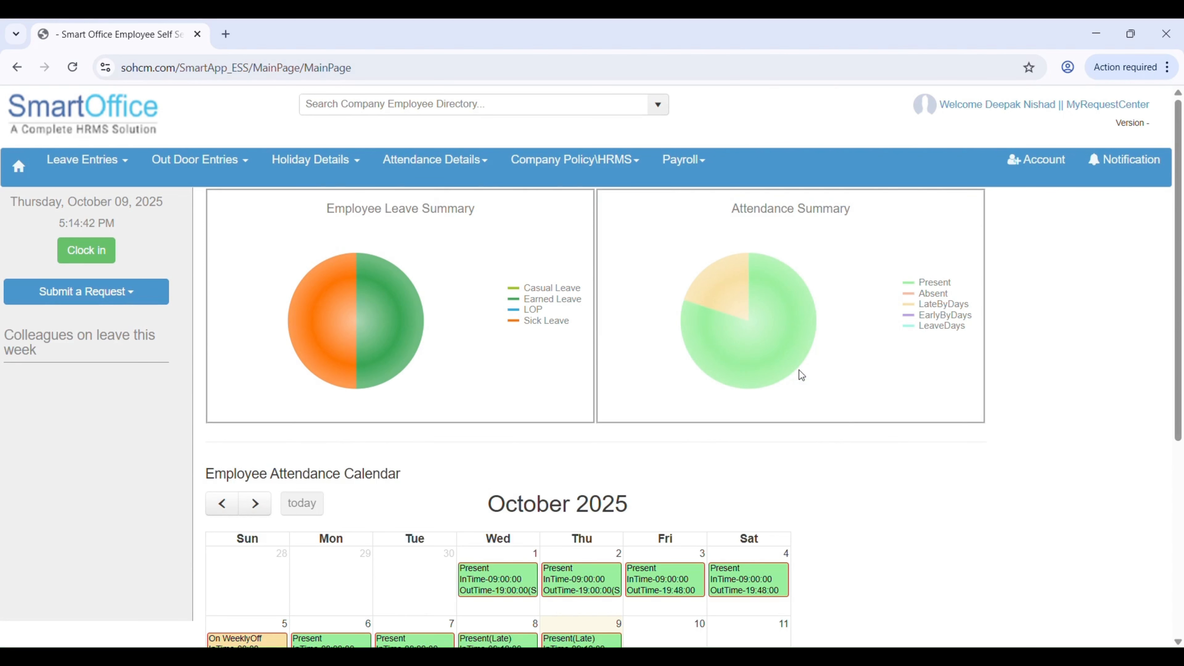
Open the payroll page for employee advance, expense and travel requests at the new travel details form.
click(684, 171)
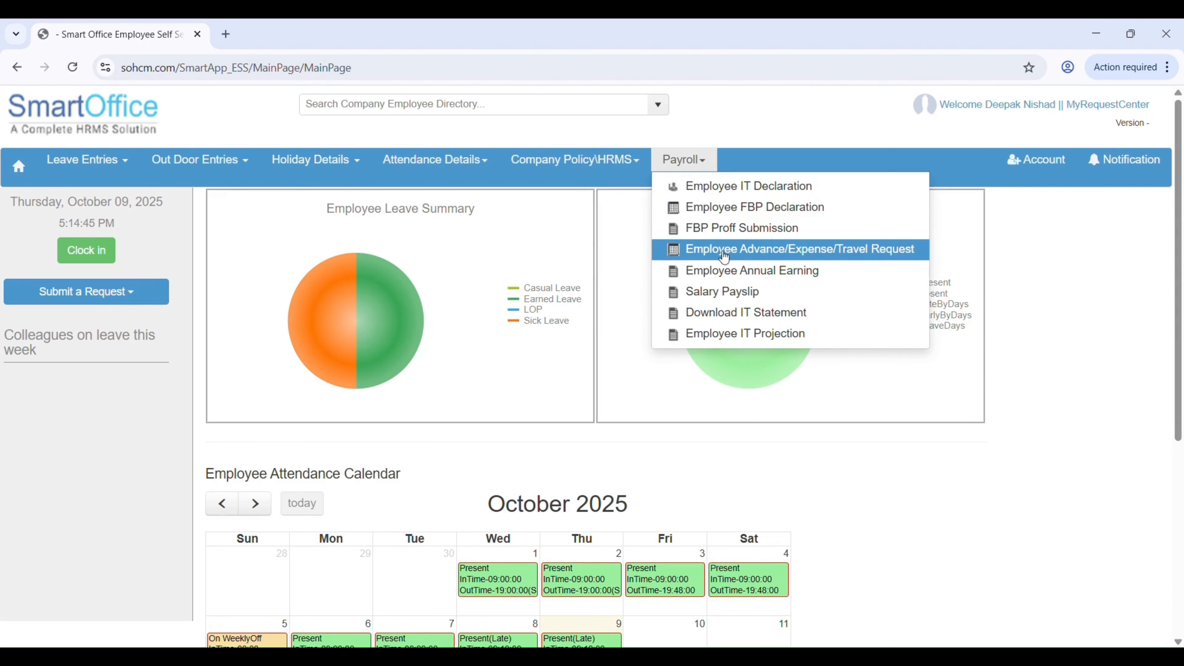
click(896, 257)
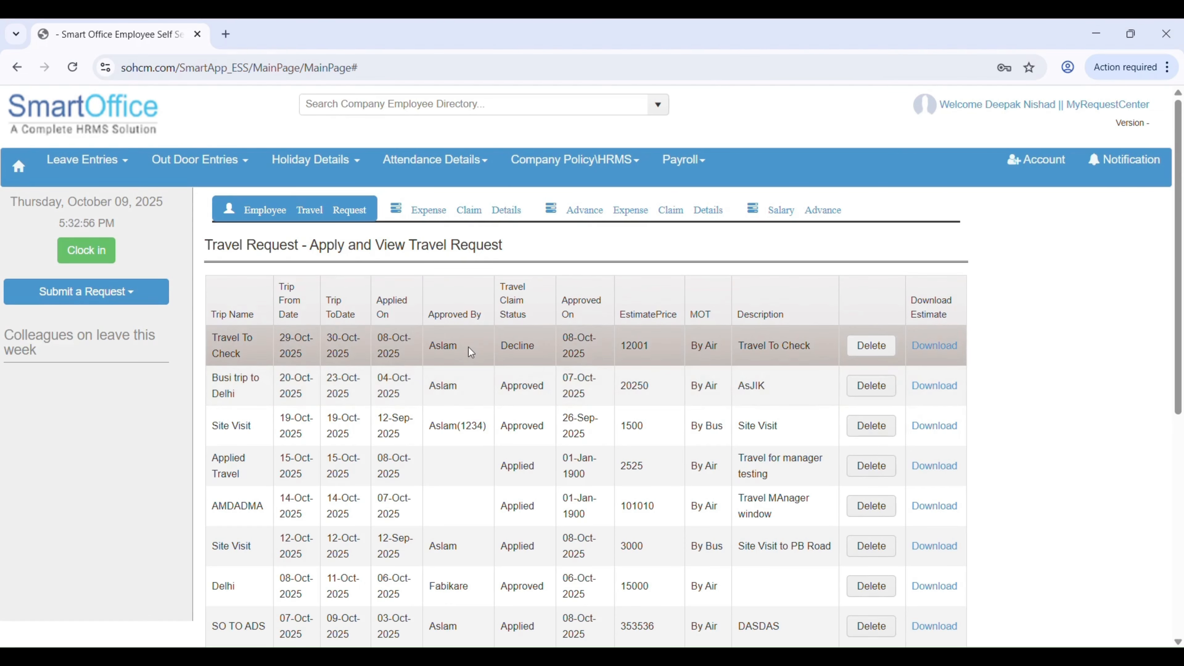
scroll(468, 348, down, 2)
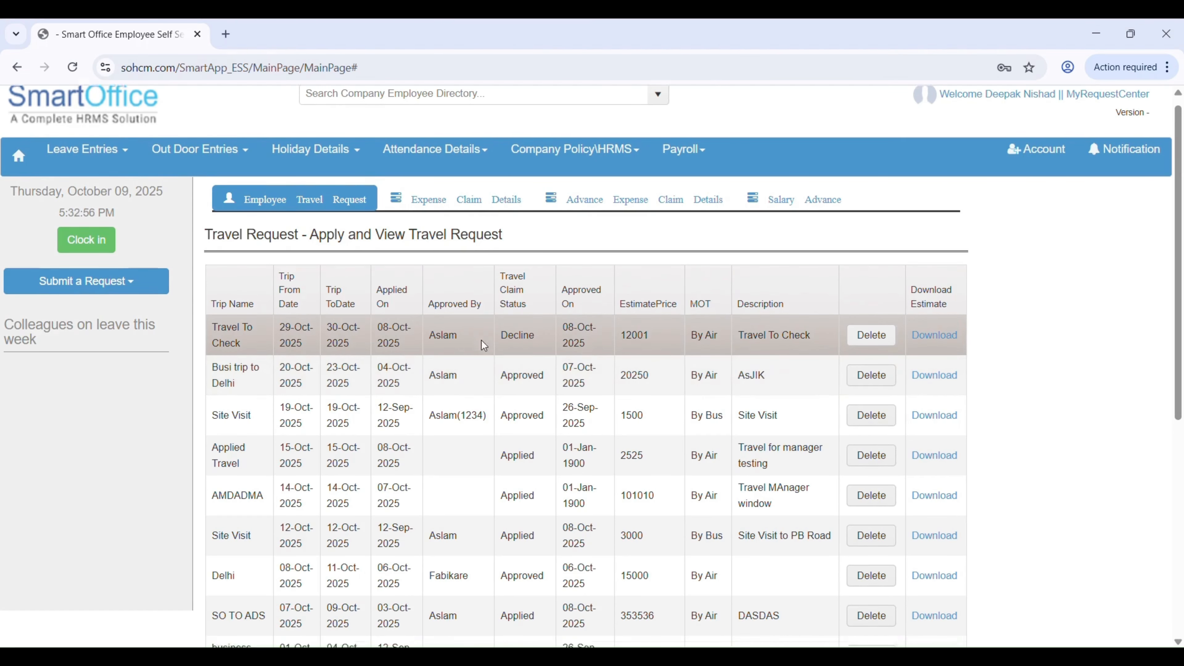
scroll(485, 341, down, 3)
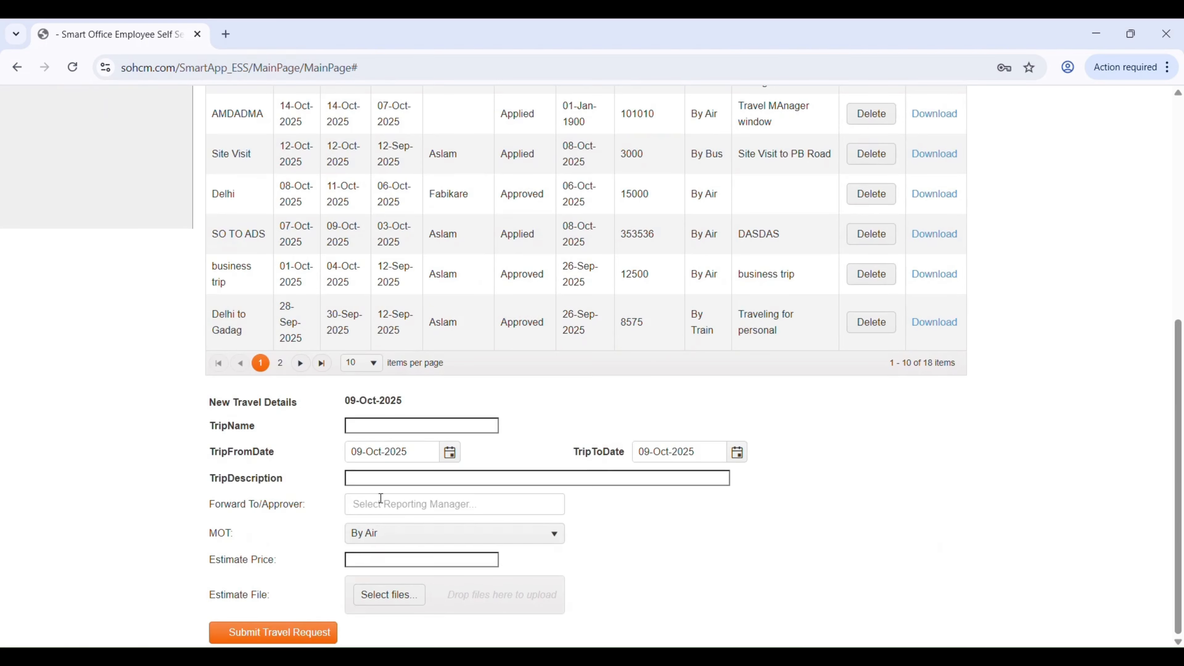
Name the new trip "Bangalore Site Visit" and set its dates from 21-Oct-2025 to 22-Oct-2025.
click(394, 428)
text(Bangalore Site Visit)
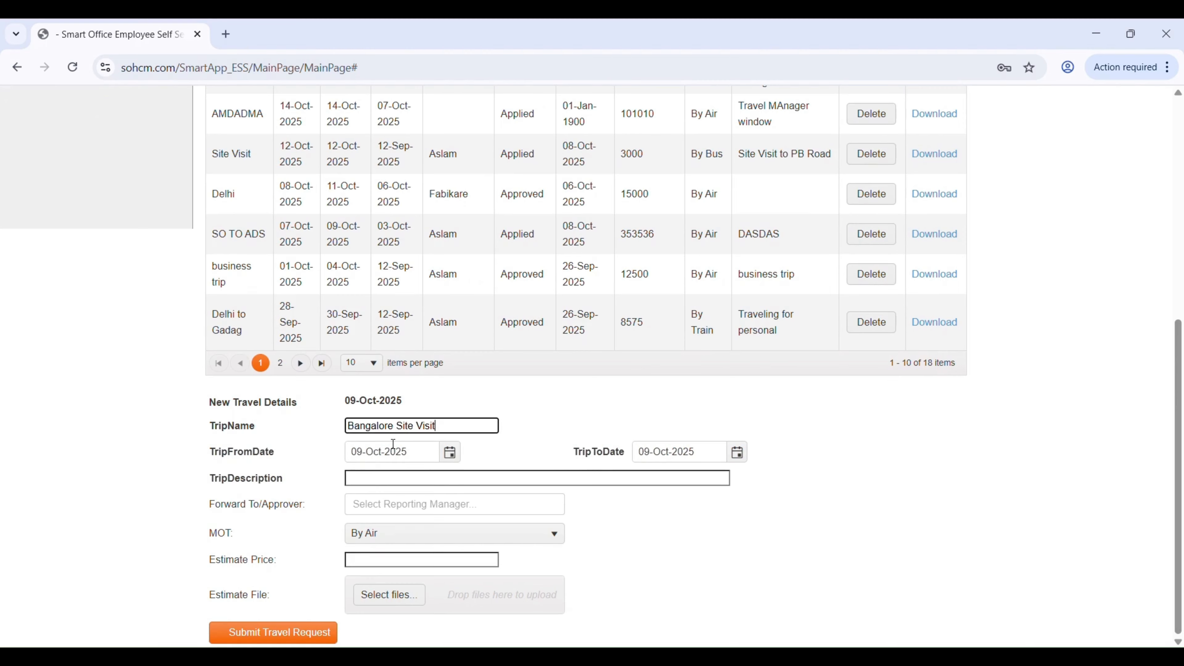
click(450, 452)
click(408, 356)
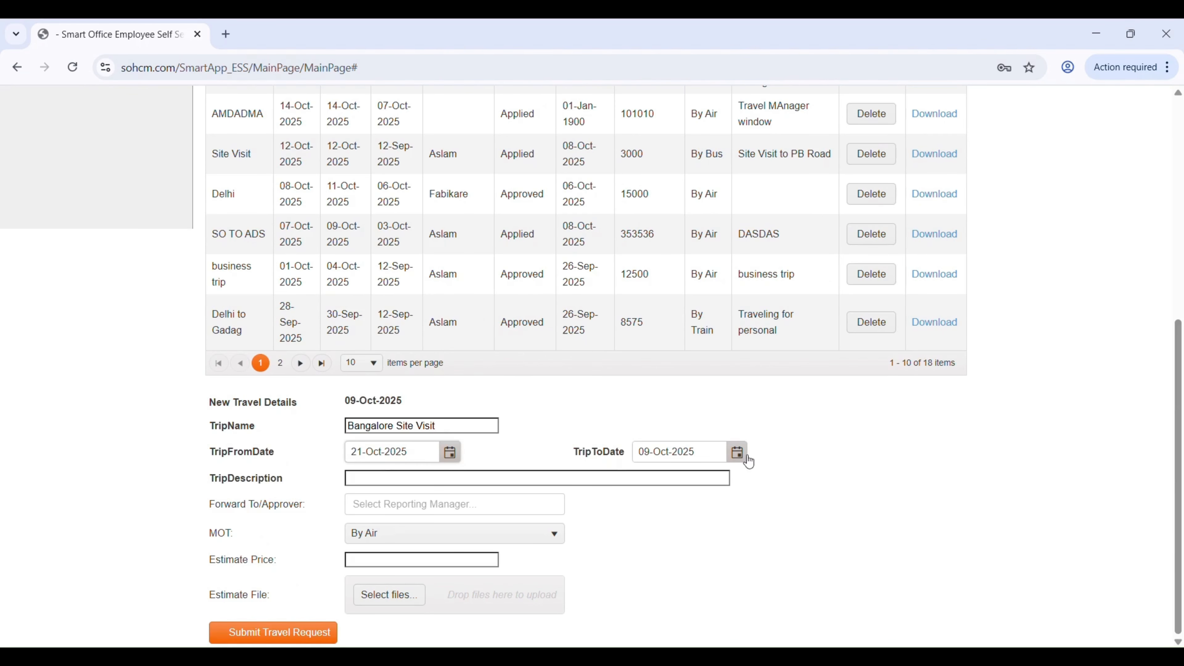
click(739, 453)
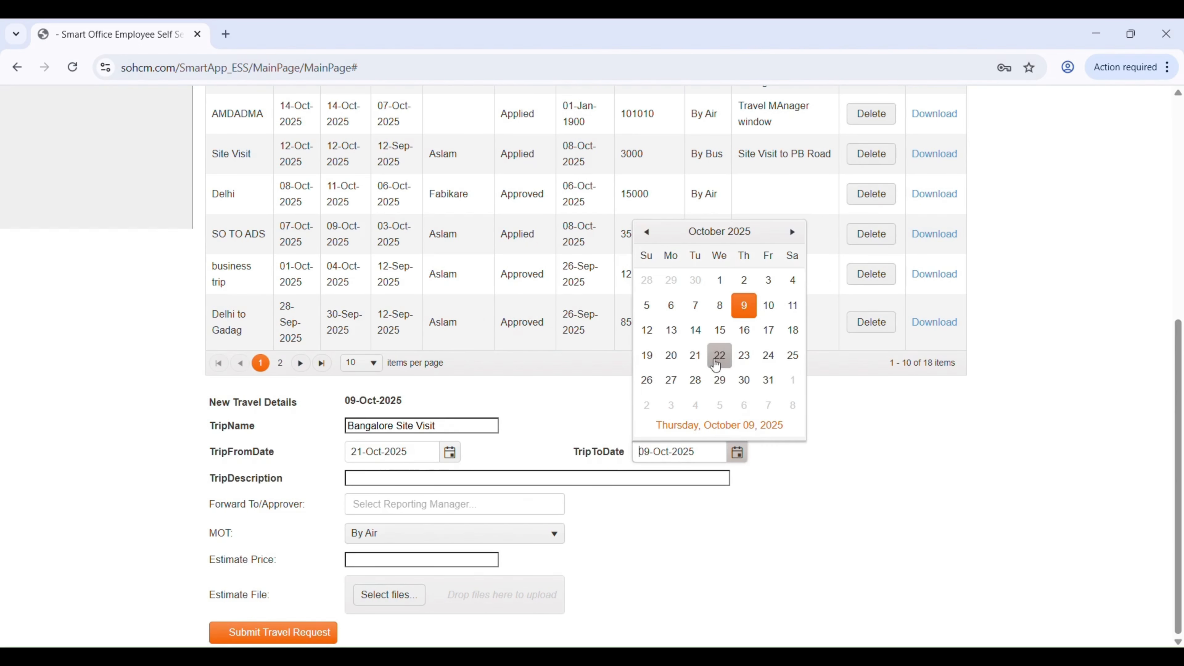
click(721, 355)
Describe the trip as "Official Visit" and select the reporting manager as its approver.
click(423, 471)
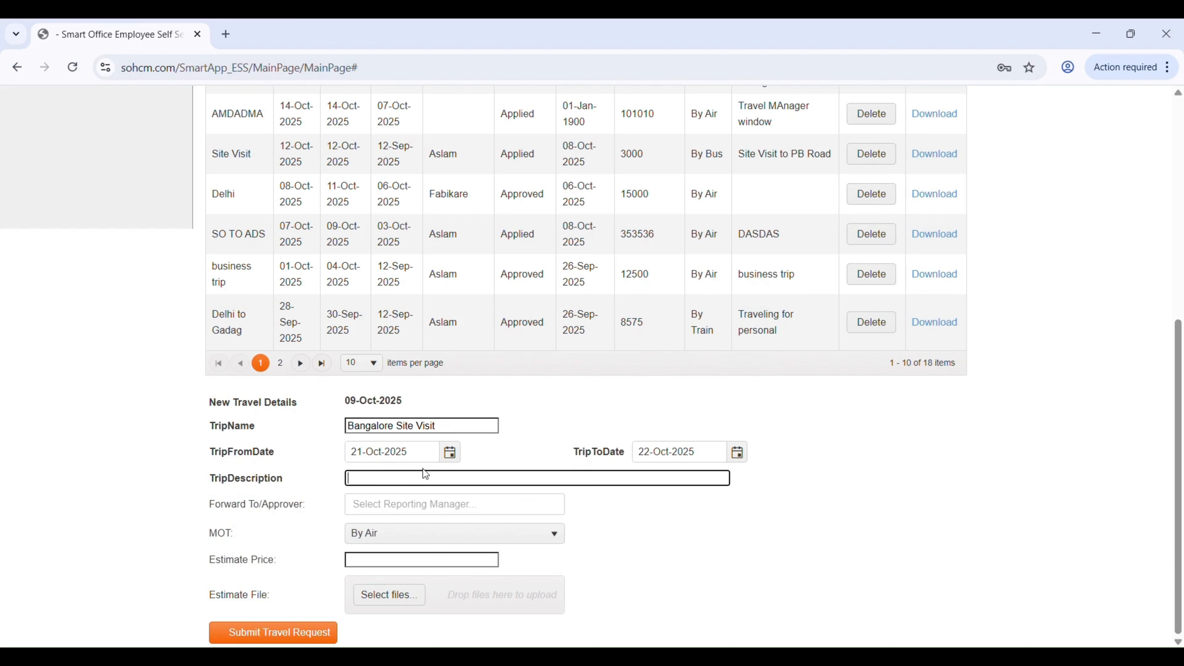
text(Official Visit)
click(402, 503)
click(383, 527)
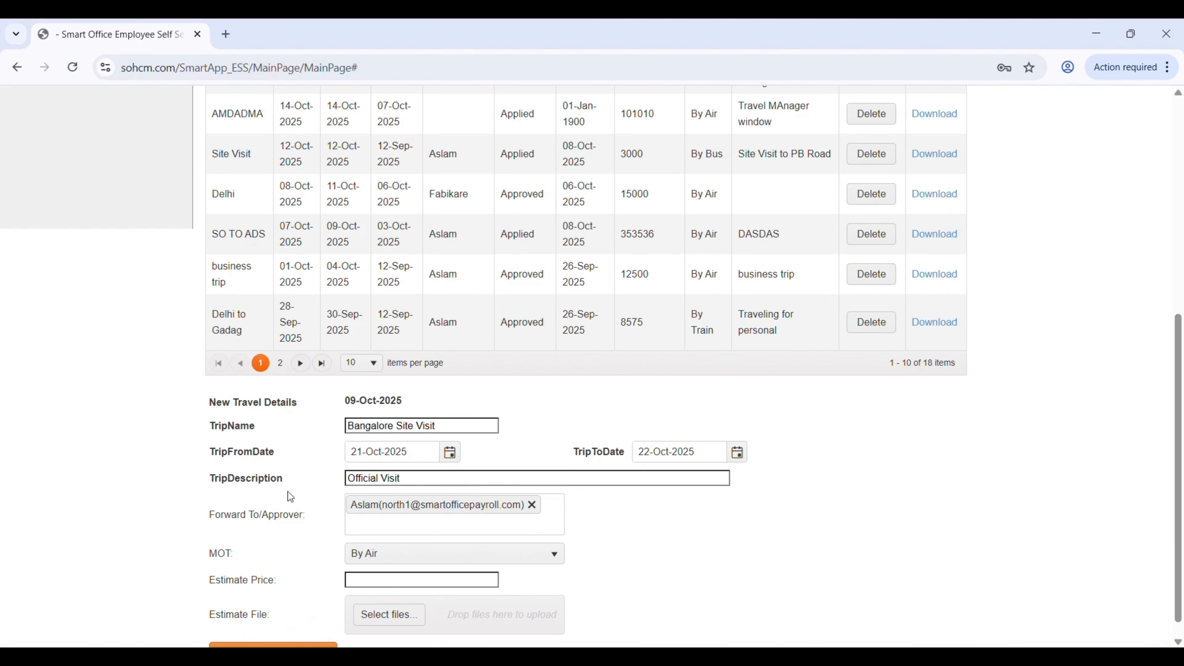
Set the trip's estimate price to 12000 and submit the travel request.
double_click(254, 550)
click(391, 585)
text(12000)
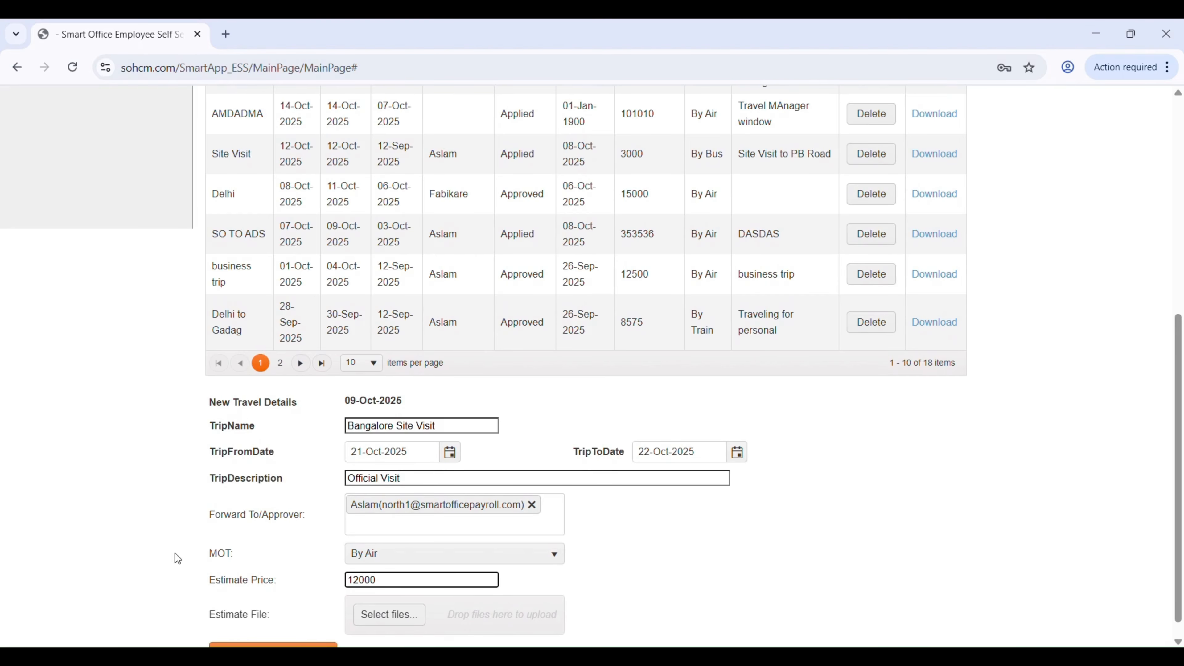
scroll(210, 506, down, 1)
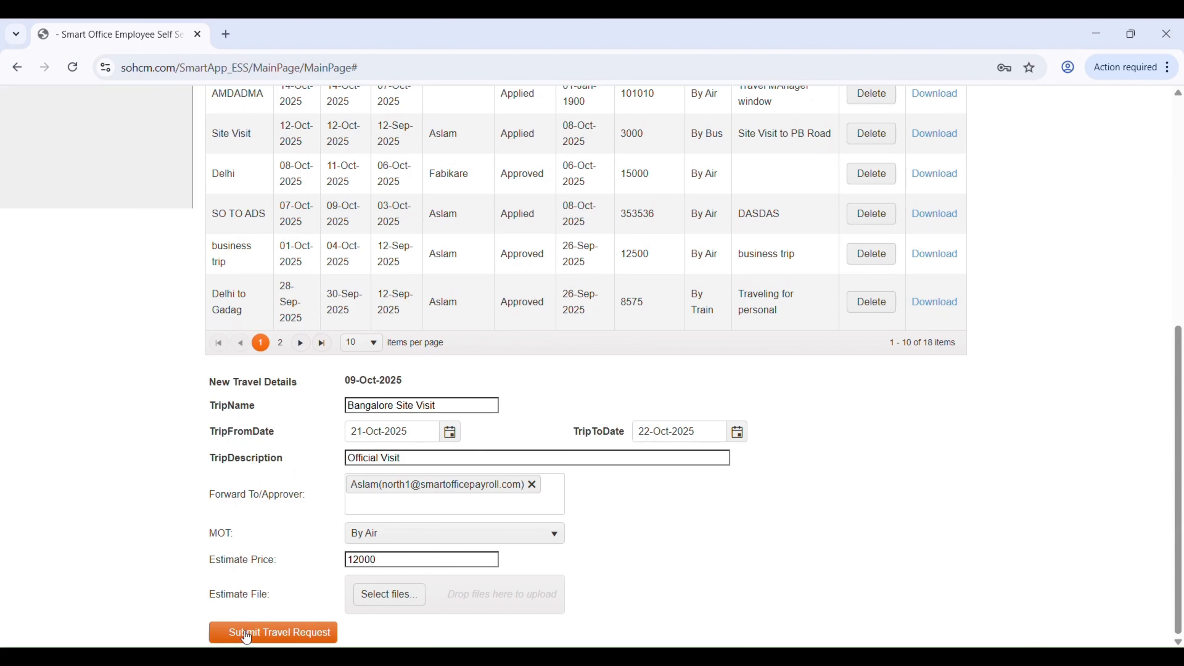
click(248, 637)
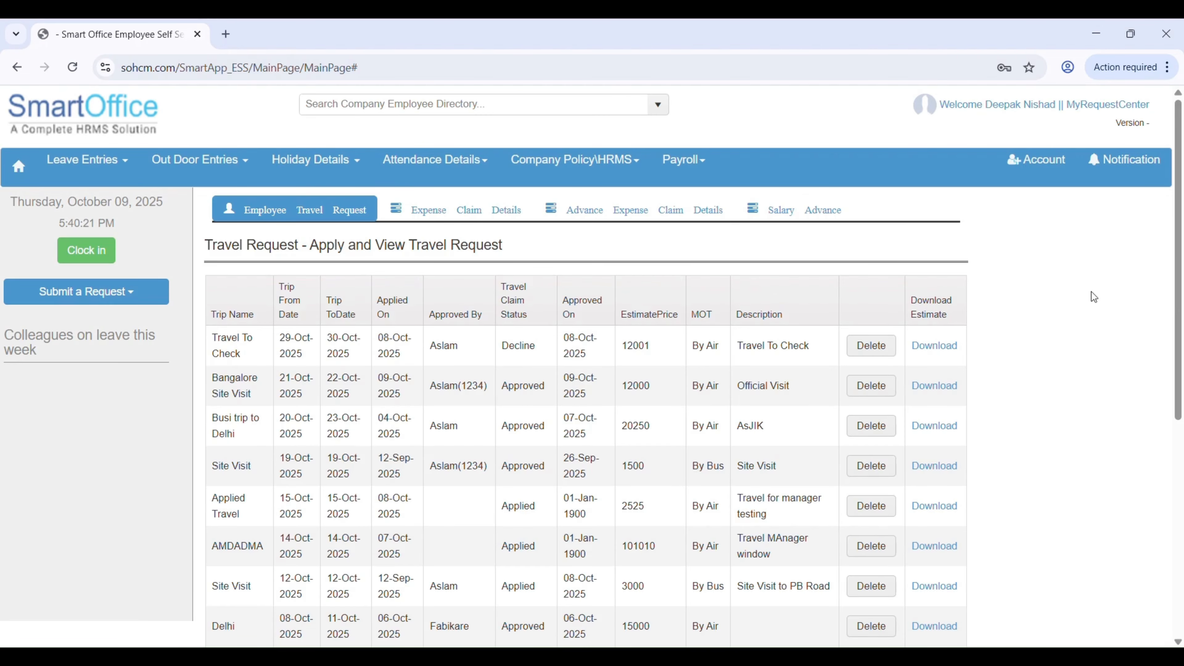
Add an advance expense claim for the Bangalore Site Visit travel request with an amount of 5000.
click(648, 215)
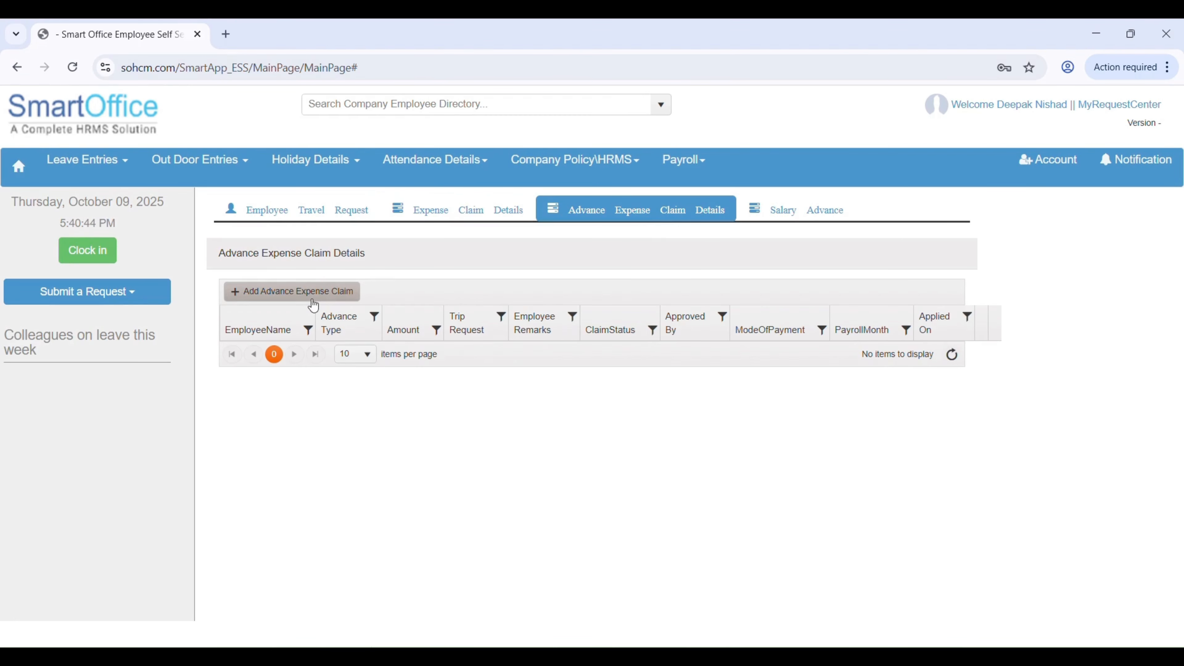
click(314, 303)
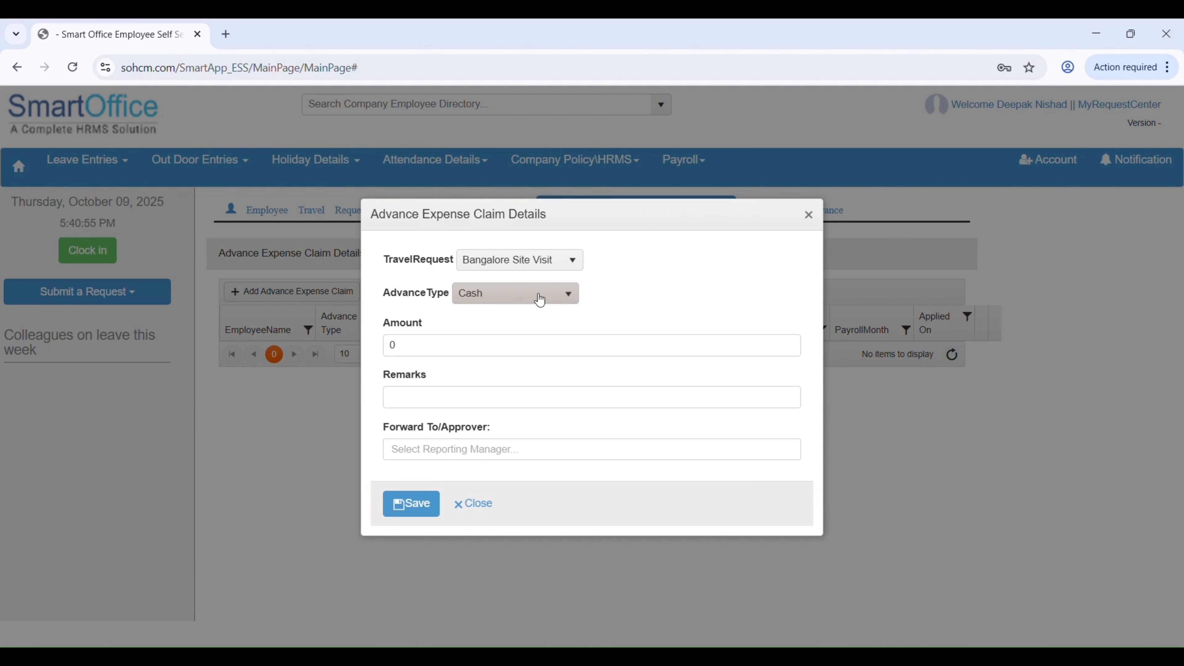
click(541, 261)
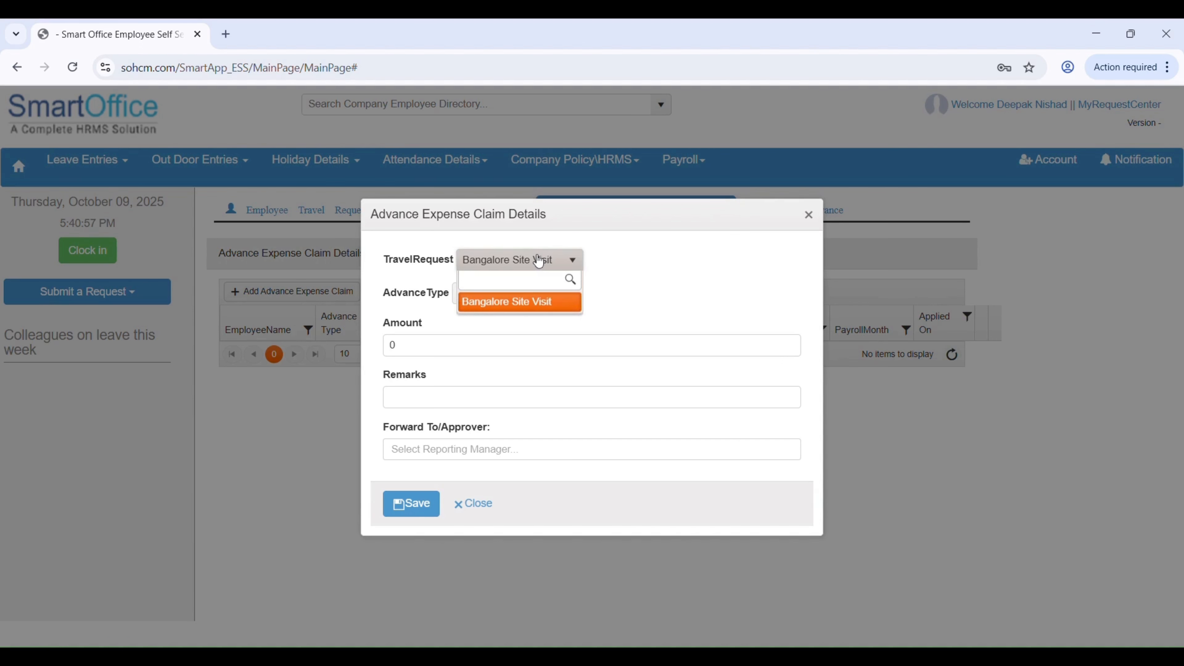
click(509, 305)
click(466, 347)
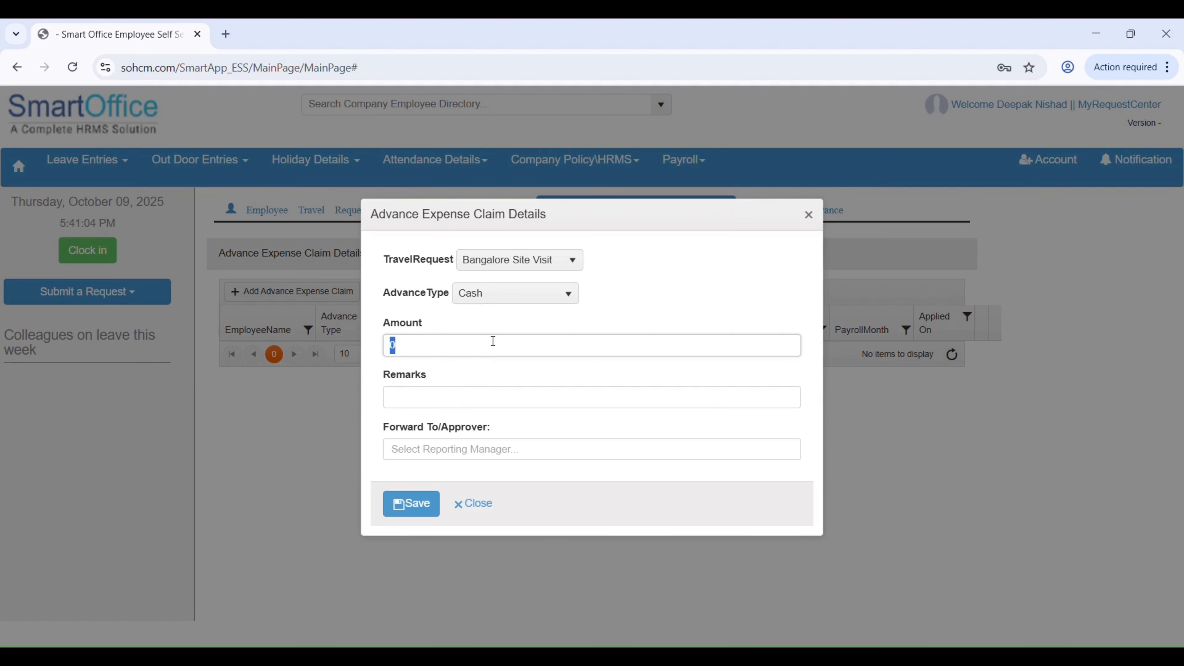
text(5000)
Forward the advance expense claim to the reporting manager for approval and save it.
click(438, 397)
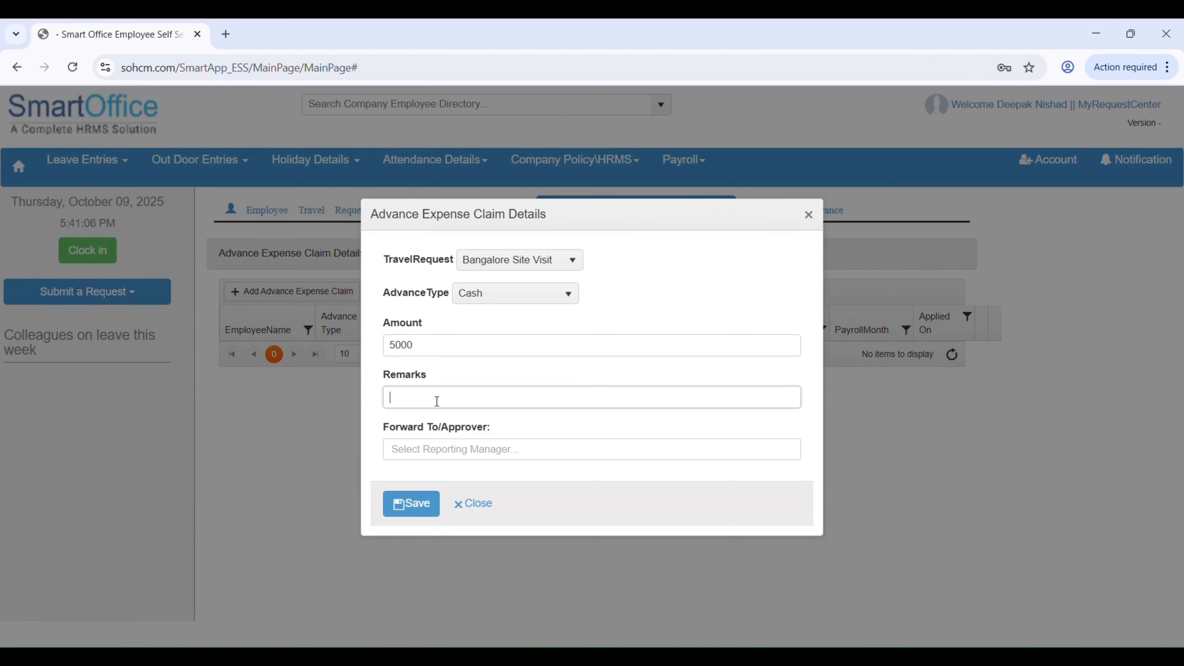
click(435, 451)
click(434, 471)
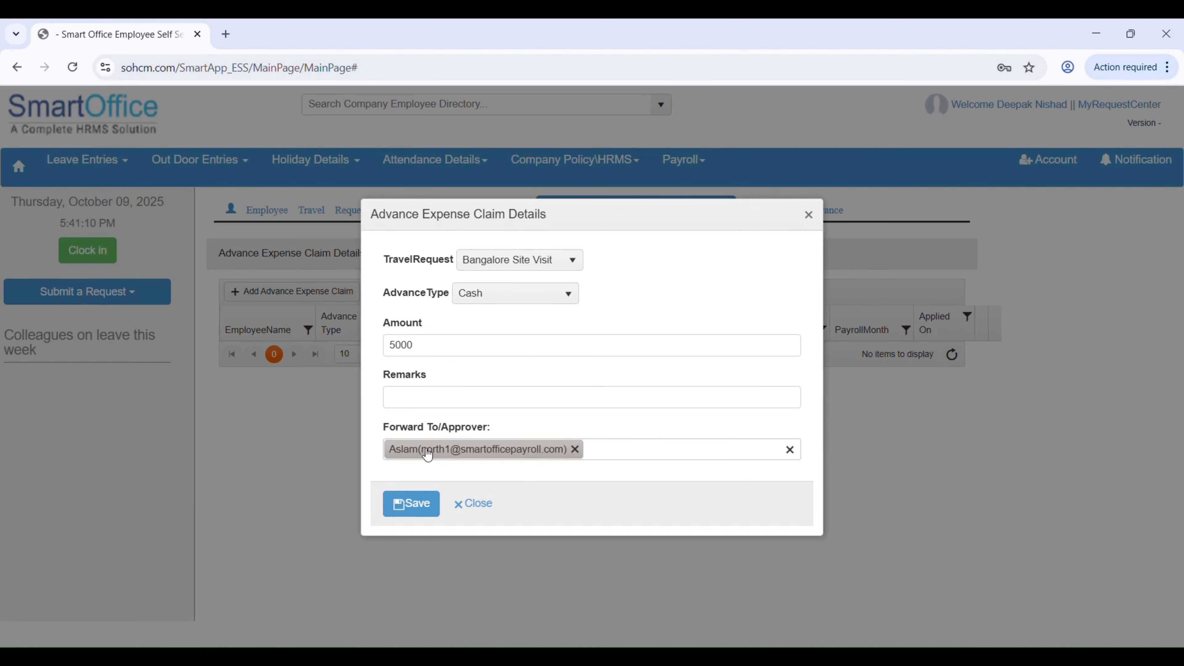
click(421, 503)
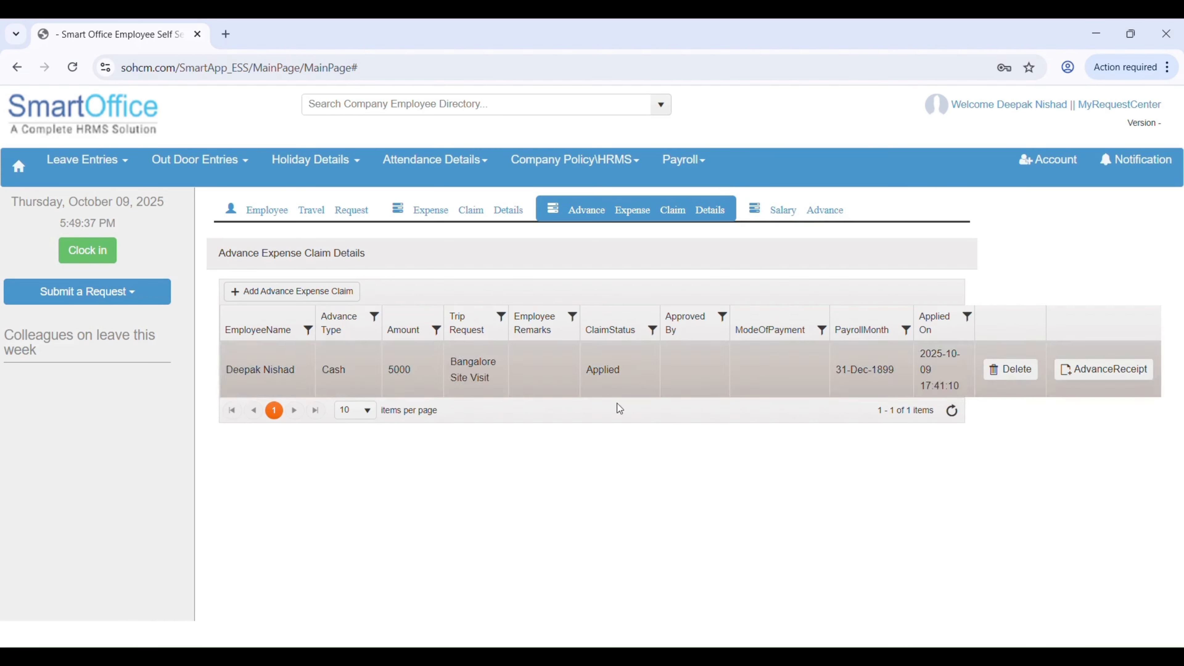
Start an expense claim in the Restaurant Claim sub category and link it to the Bangalore Site Visit travel request.
click(485, 210)
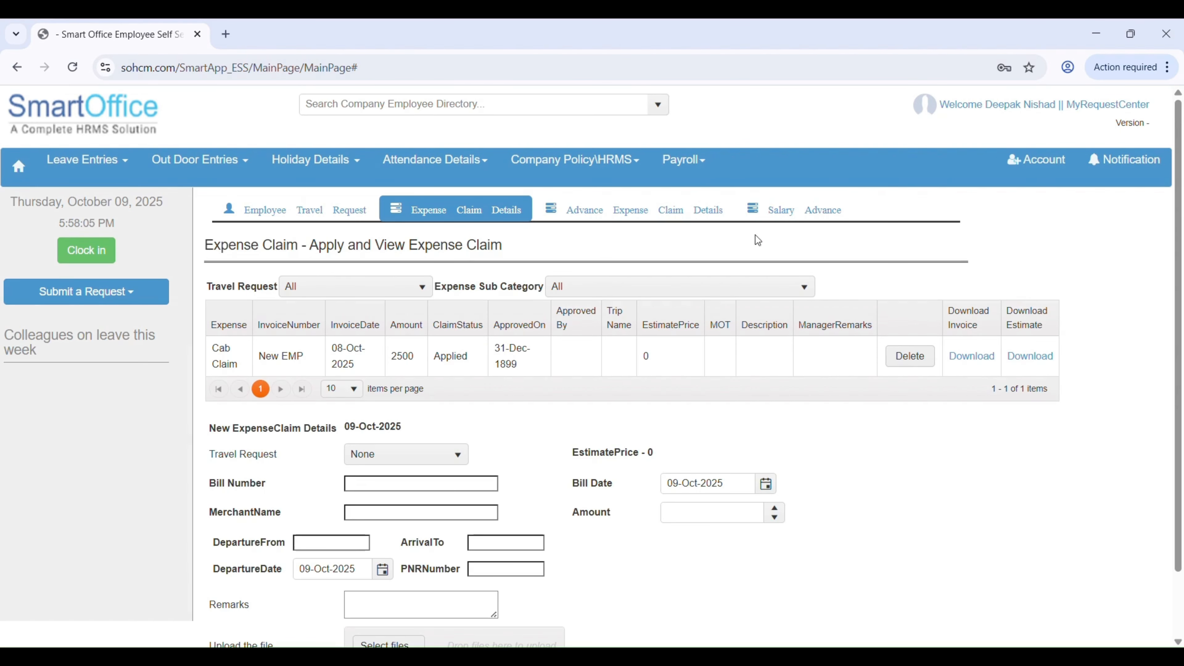
click(775, 287)
scroll(807, 374, down, 5)
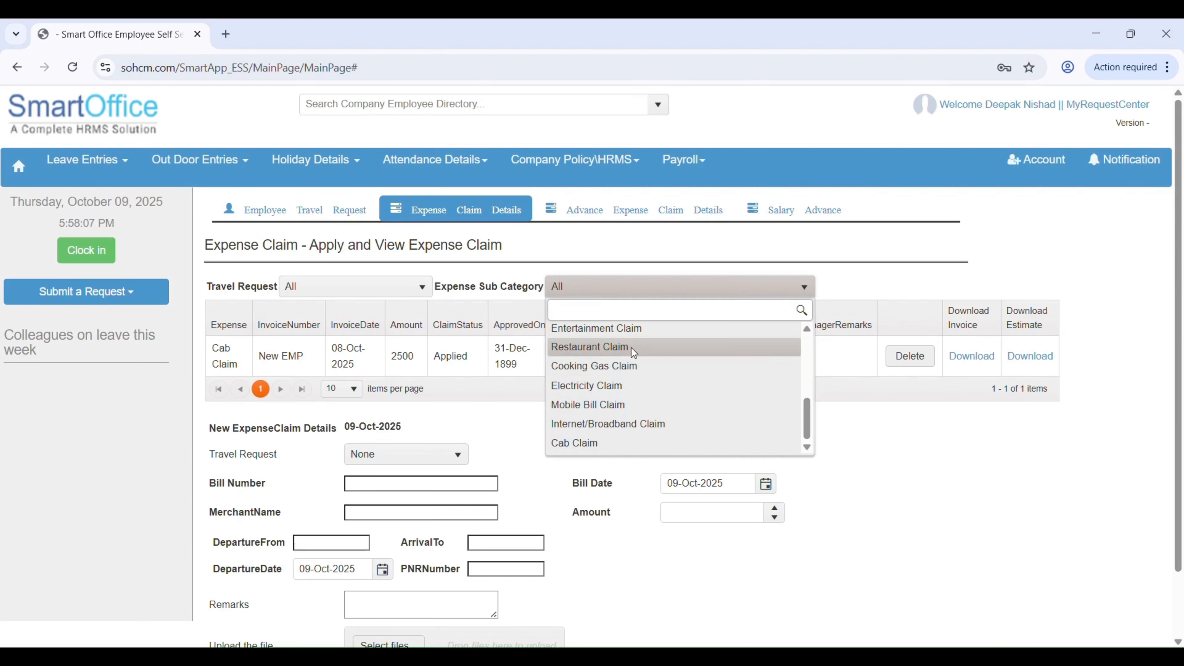
click(631, 346)
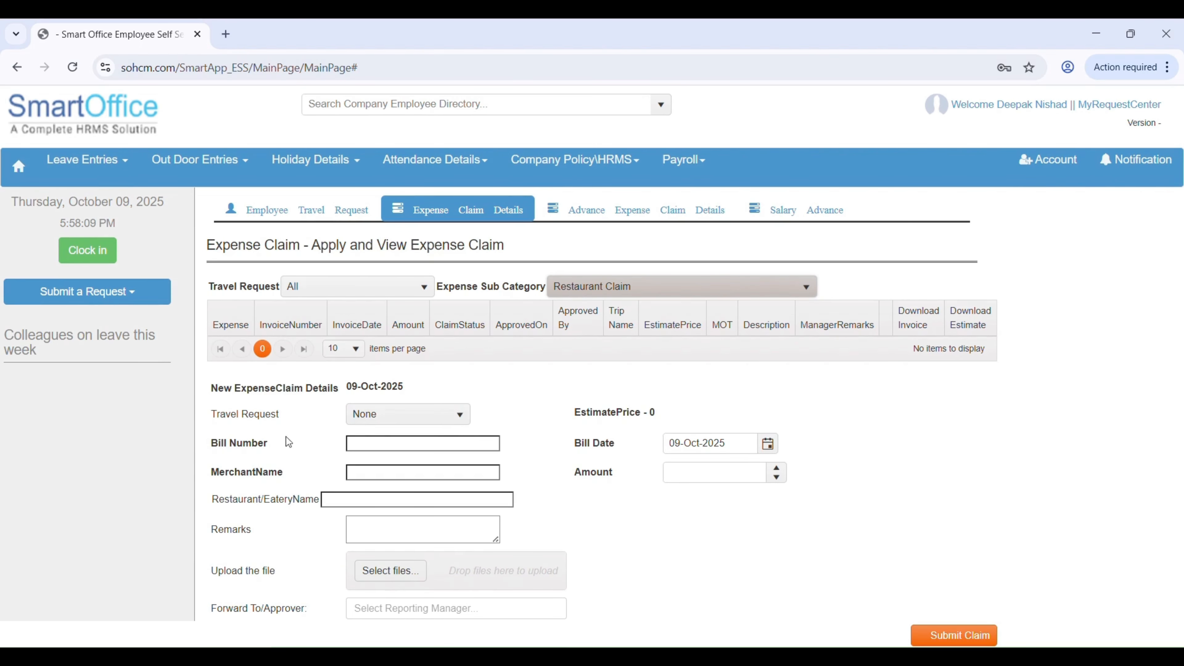
click(405, 416)
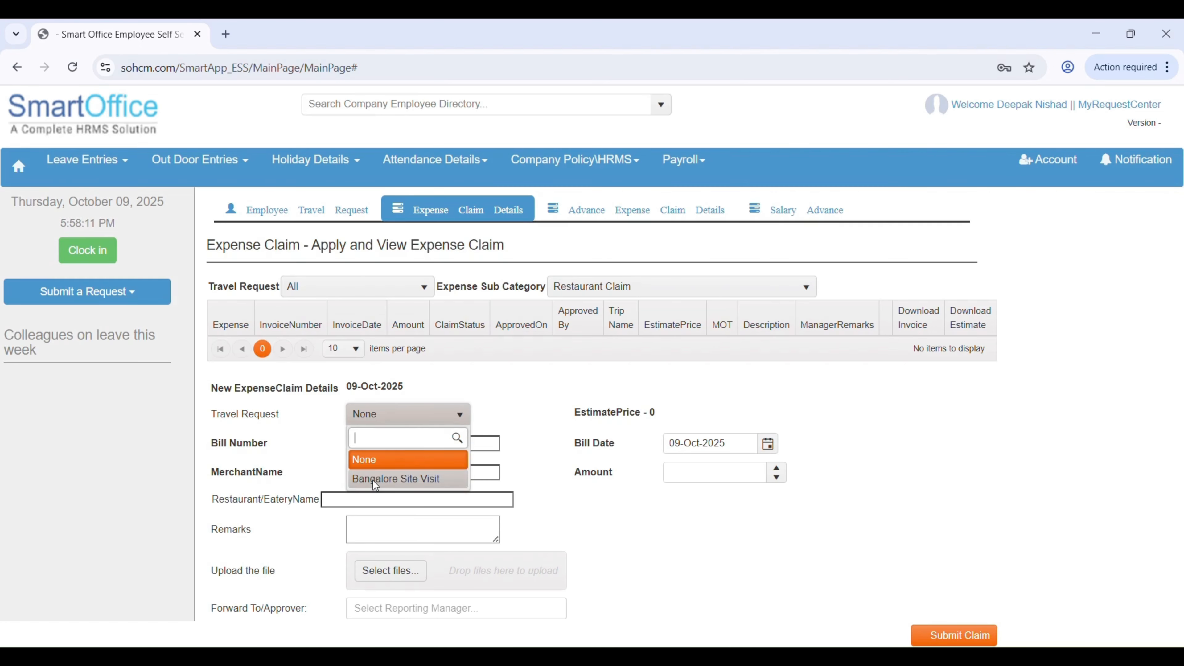
click(373, 481)
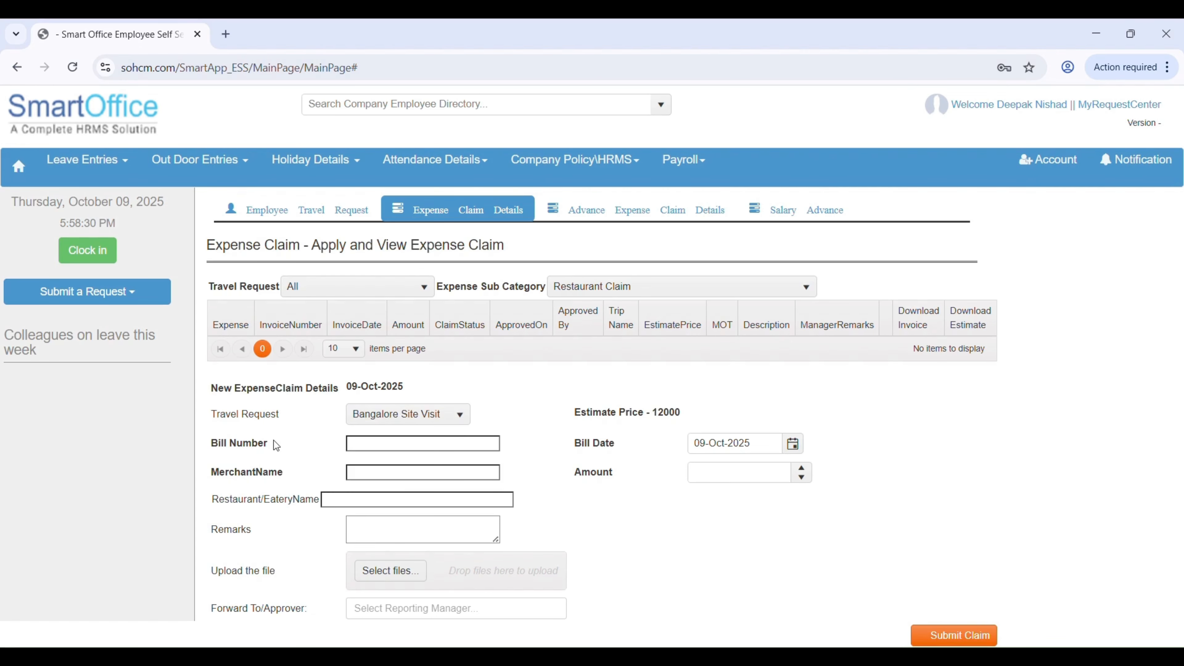
Enter bill number 536596, merchant name JWE and amount 18000 for the restaurant claim.
click(387, 449)
text(536596)
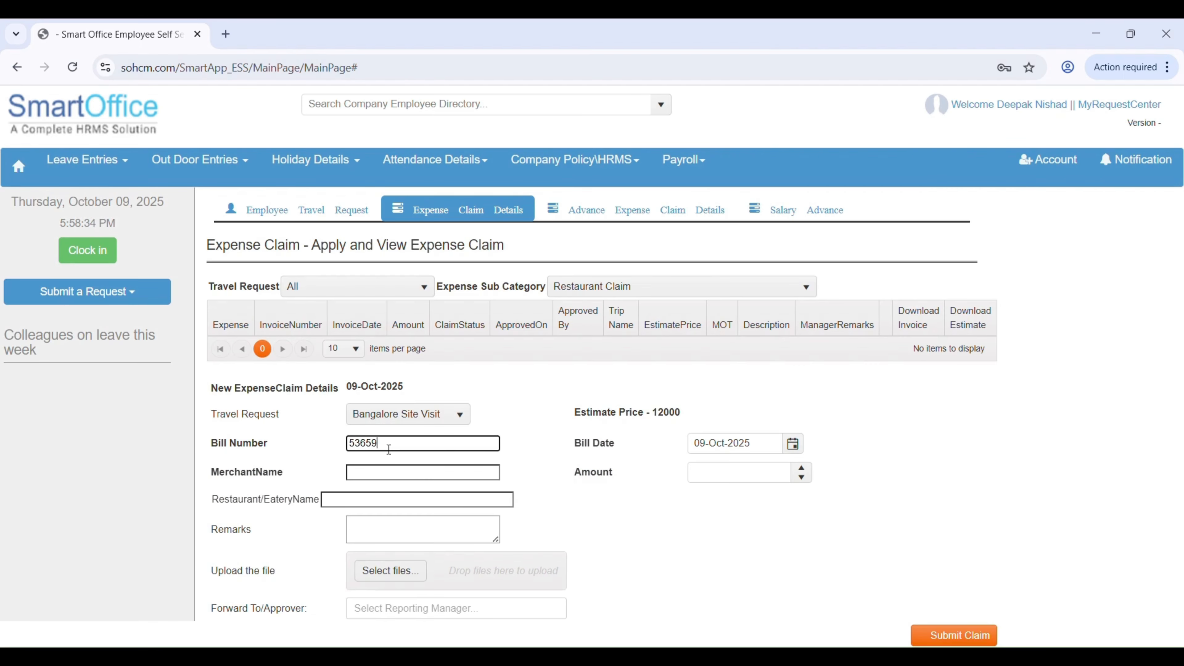
click(416, 472)
text(JWE)
click(727, 474)
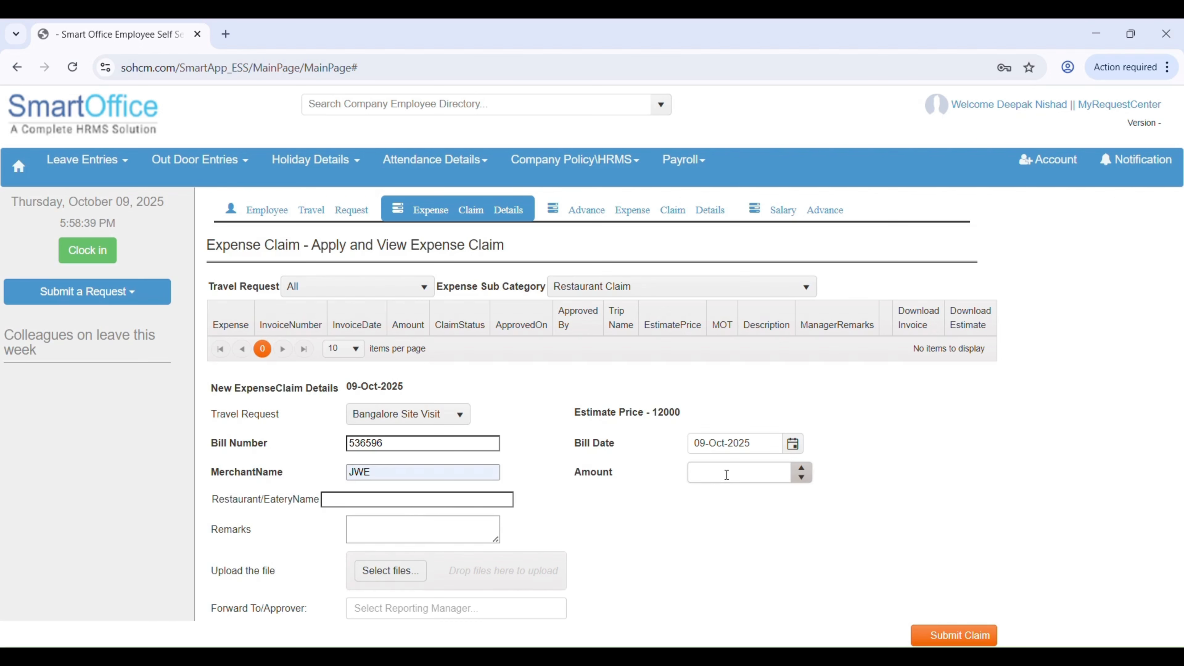
text(18000)
click(489, 480)
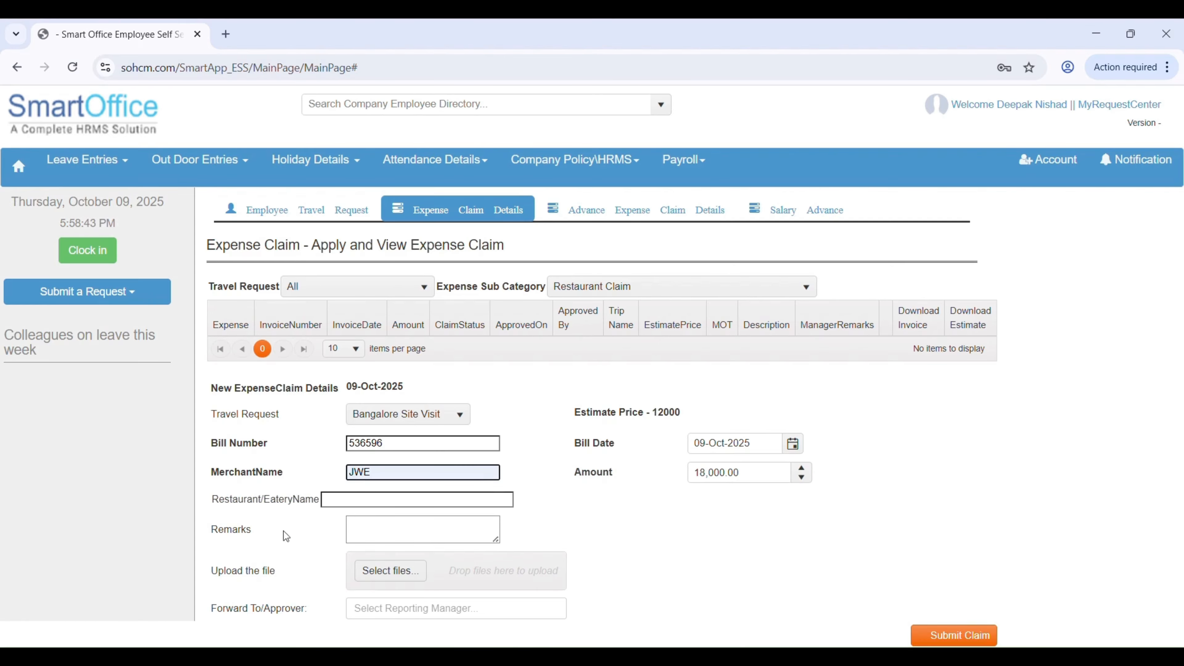
Forward the restaurant claim to the reporting manager with Expense File.pdf attached and submit it.
click(396, 609)
click(442, 627)
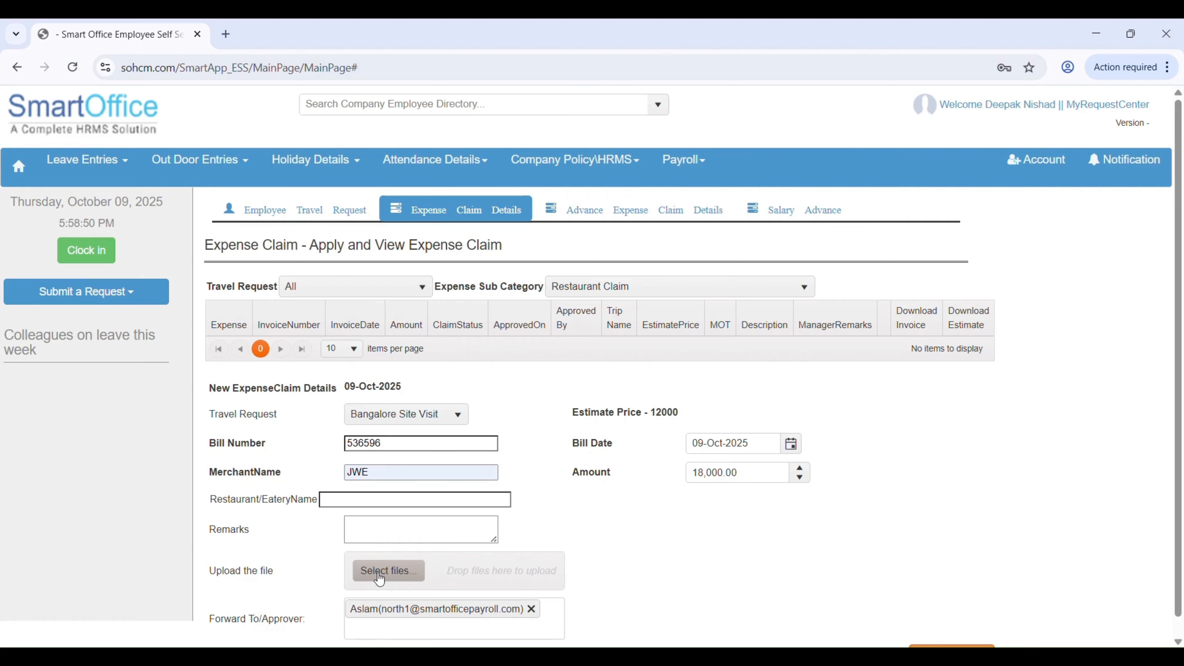
click(378, 575)
scroll(569, 490, down, 1)
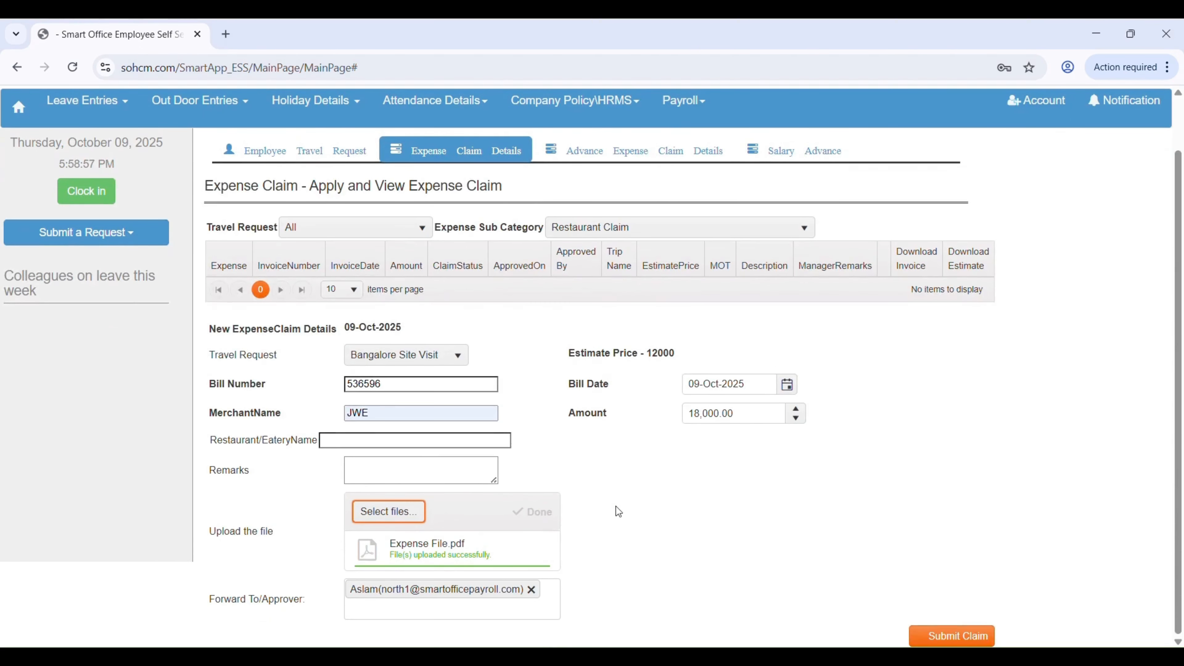
click(956, 636)
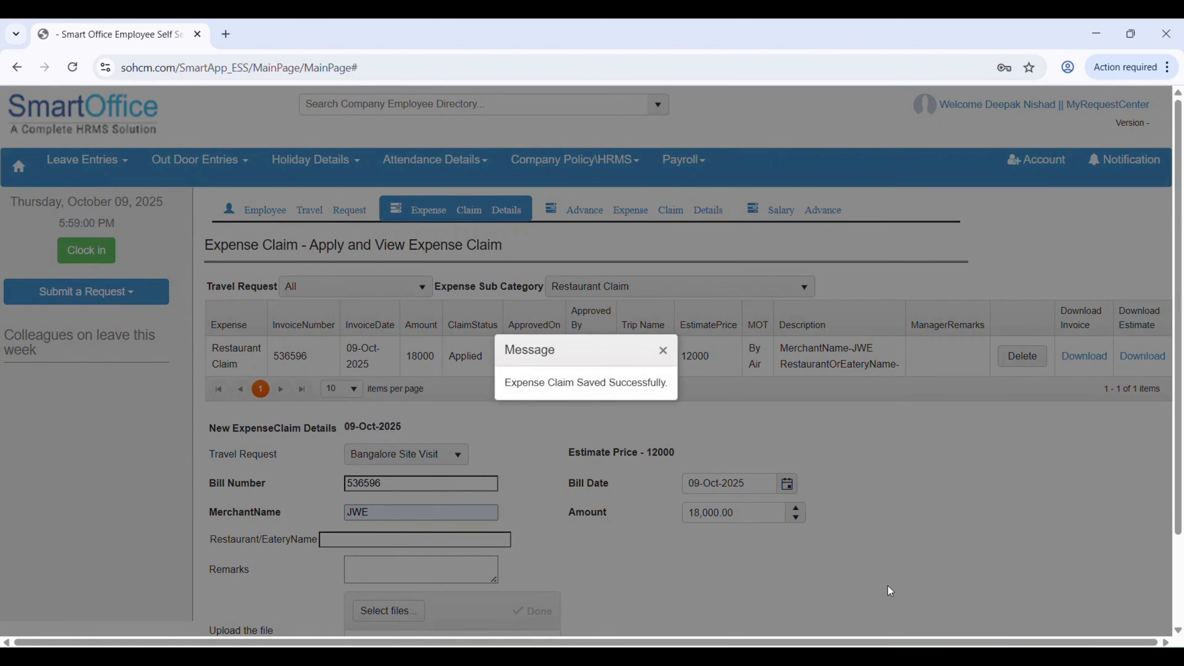